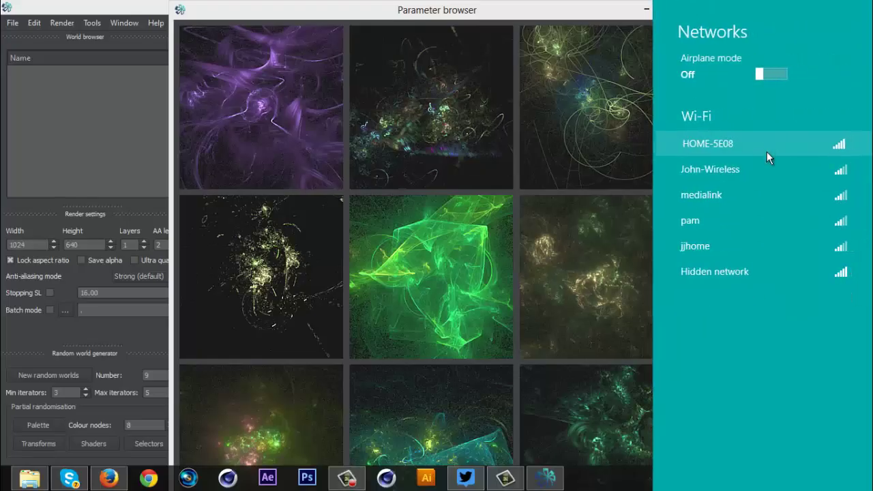
Connect to the wireless network and dock the Parameter browser into the main Chaotica window
click(818, 216)
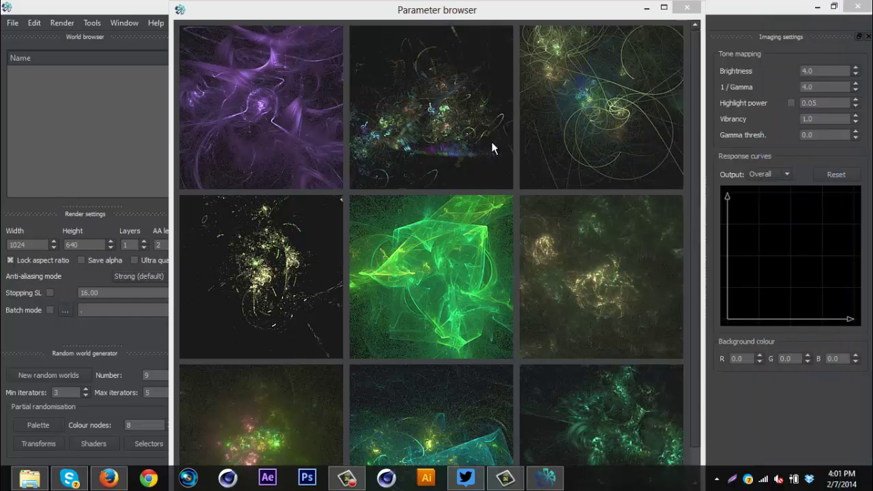
double_click(454, 15)
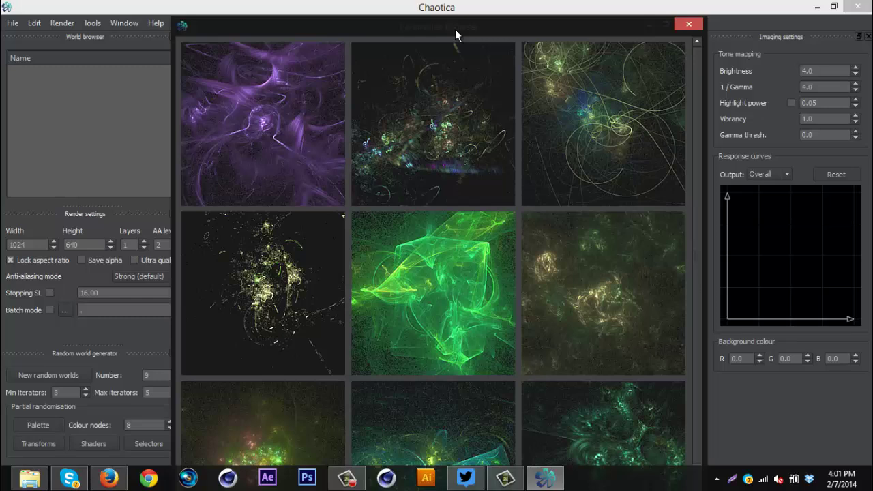
click(30, 478)
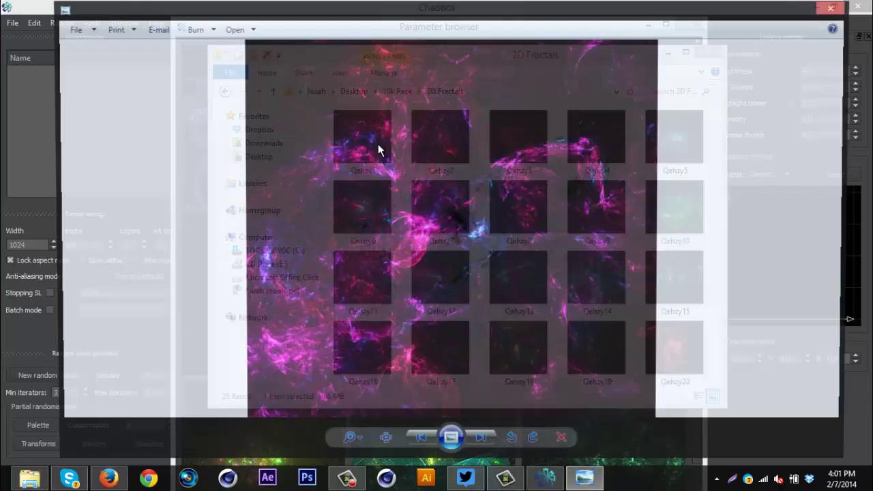
key(Right)
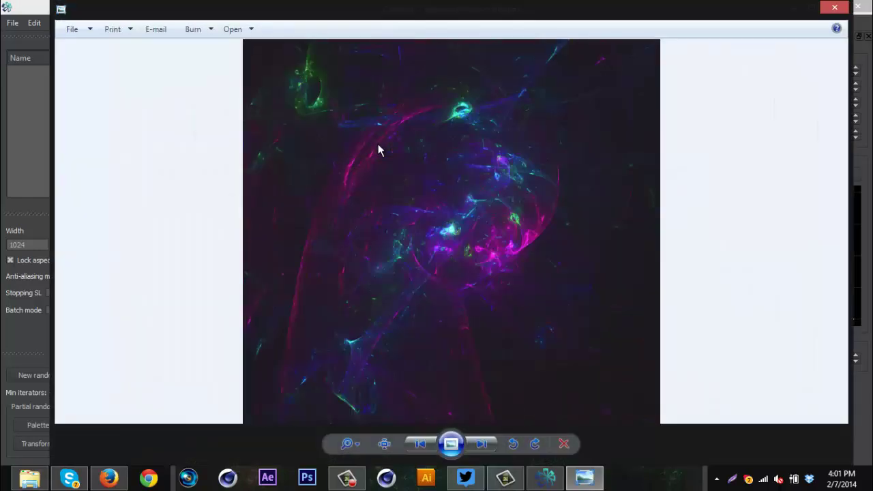
key(Right)
key(Right)
key(Left)
key(Right)
key(Right)
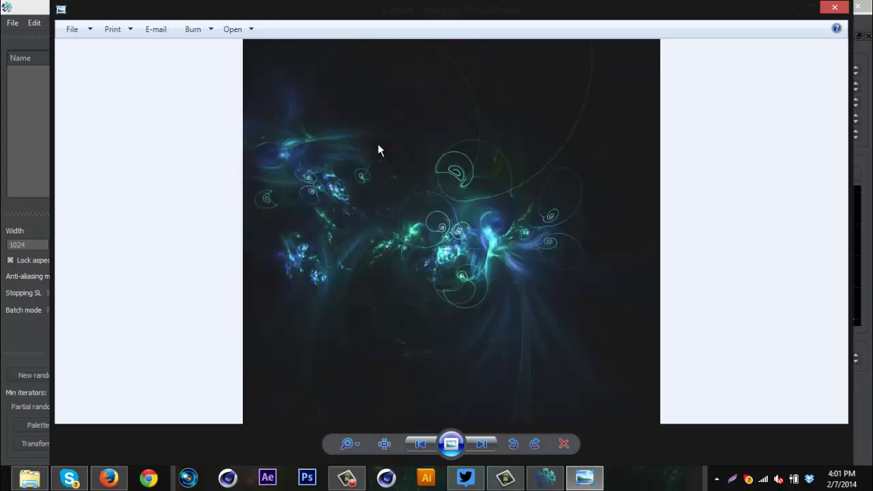
key(Right)
key(Right)
key(Right)
key(Right)
key(Right)
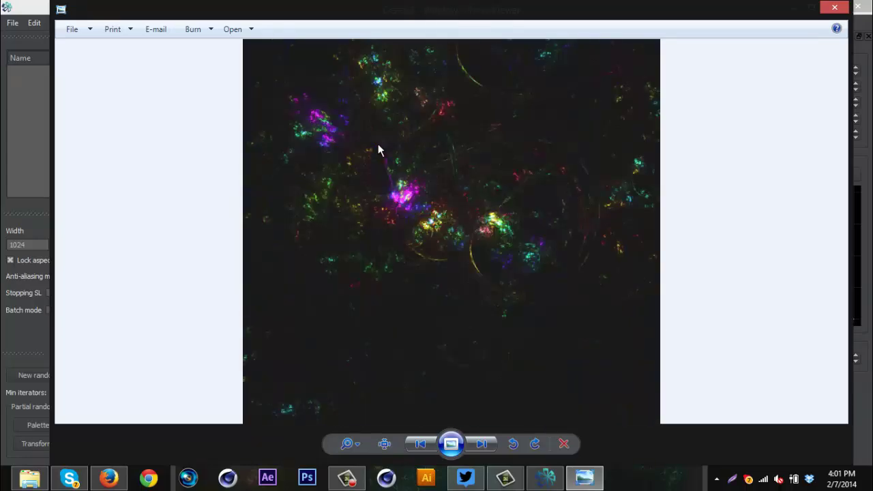
key(Right)
key(Right)
key(Right)
key(Right)
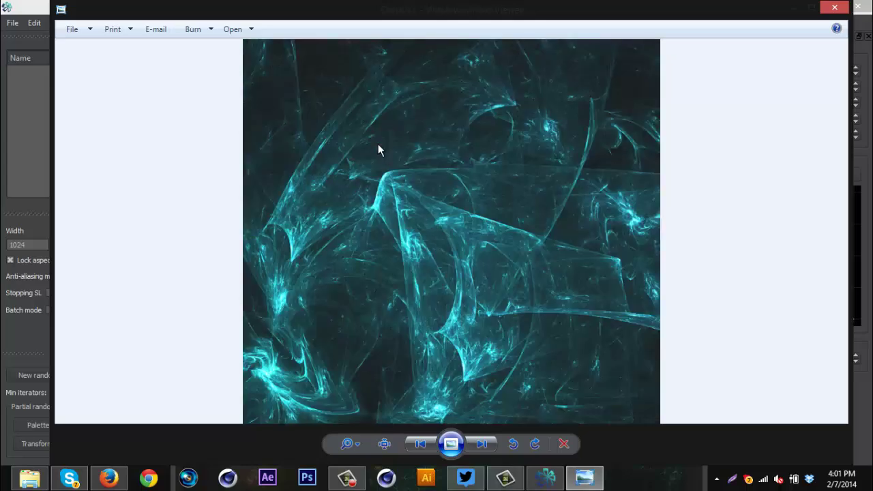
key(Right)
key(Right)
key(Left)
key(Right)
key(Right)
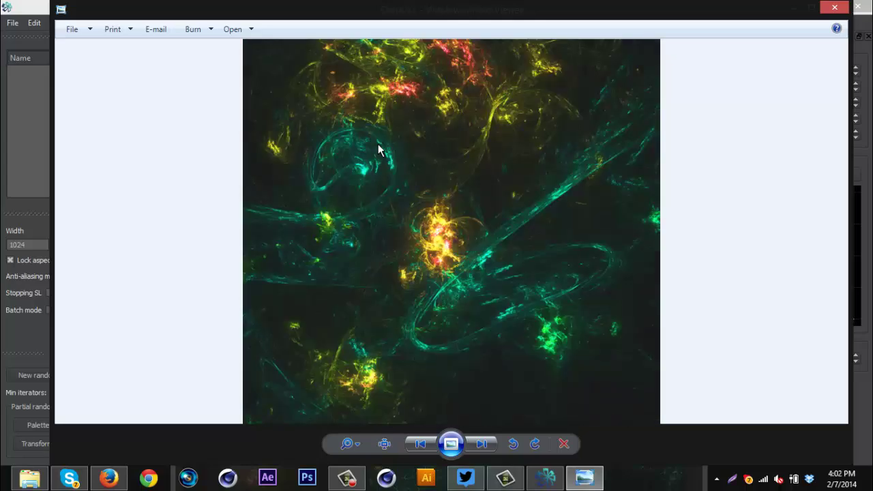
key(Right)
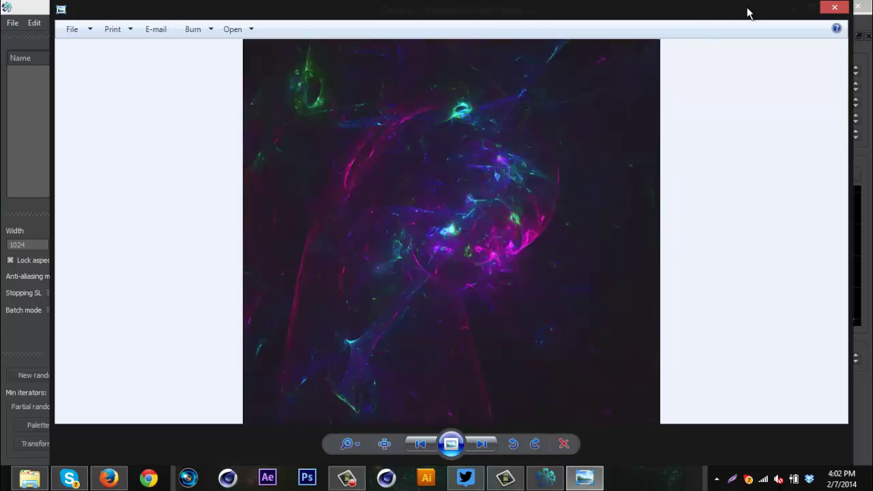
click(834, 7)
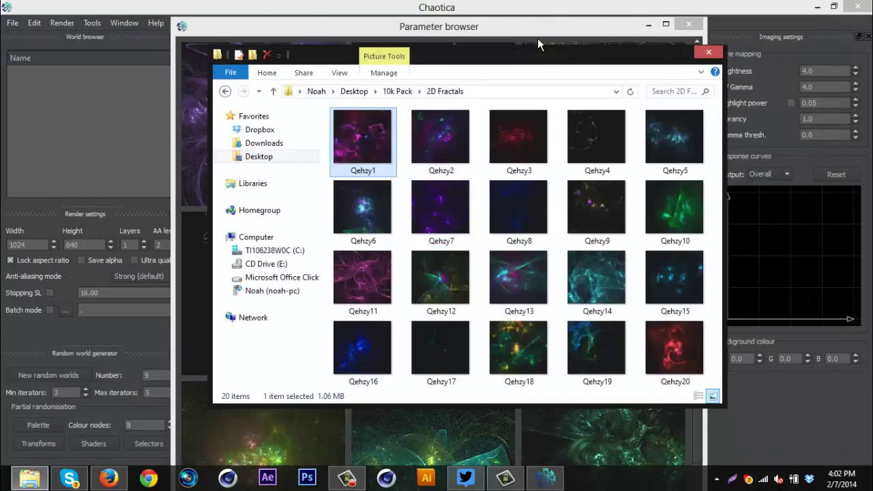
click(525, 26)
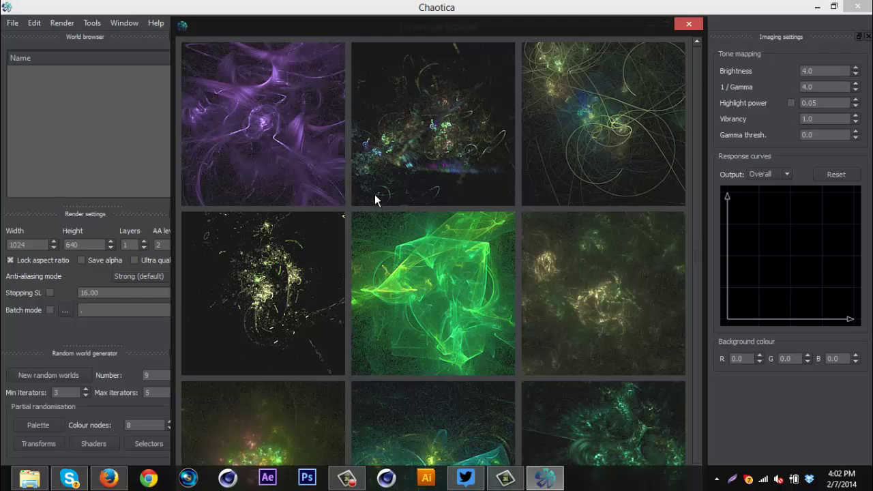
Step the Render settings Width down from 1024 to 960
click(53, 245)
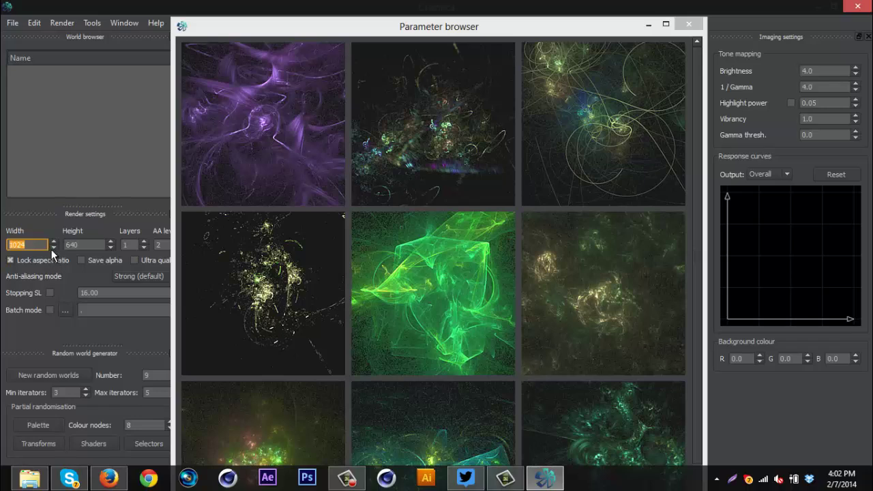
click(52, 247)
Generate four random batches, load the purple-pink fractal as Random params 5, and close the browser
click(44, 377)
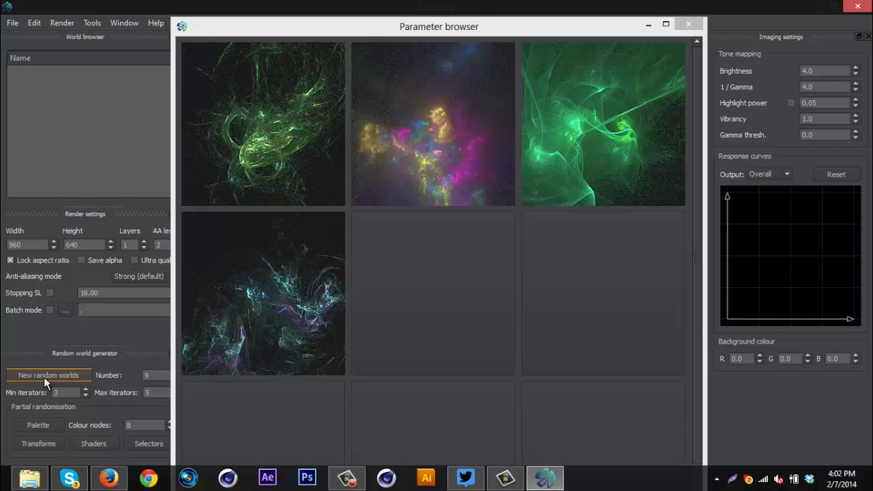
click(44, 376)
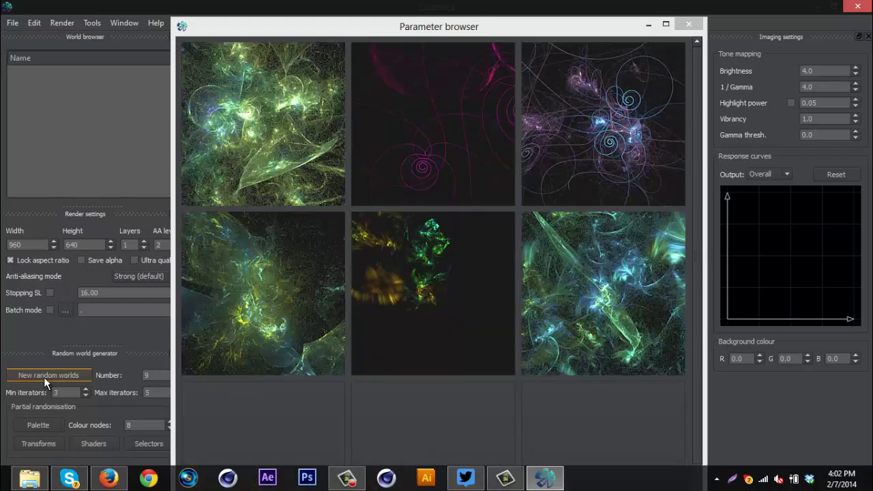
click(43, 376)
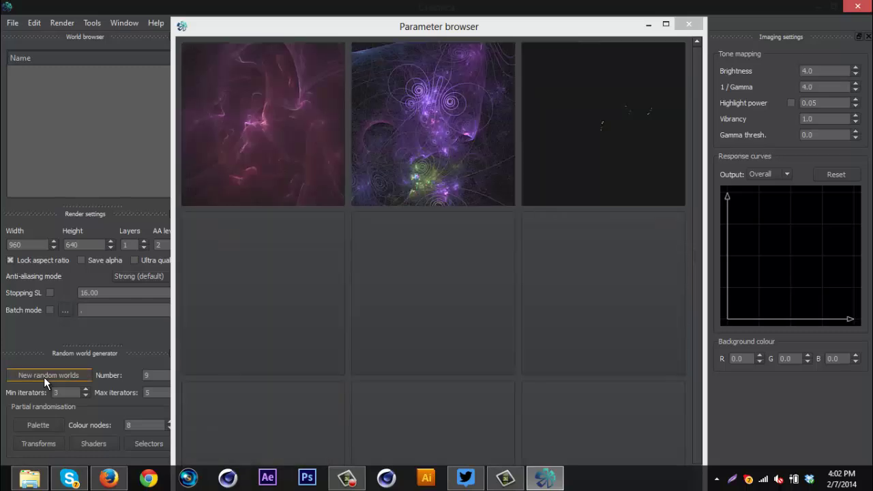
click(43, 377)
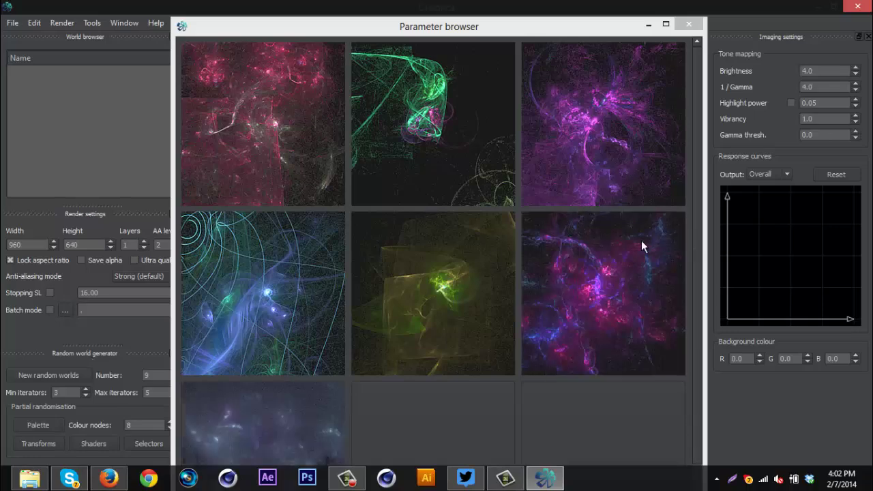
double_click(633, 260)
click(688, 25)
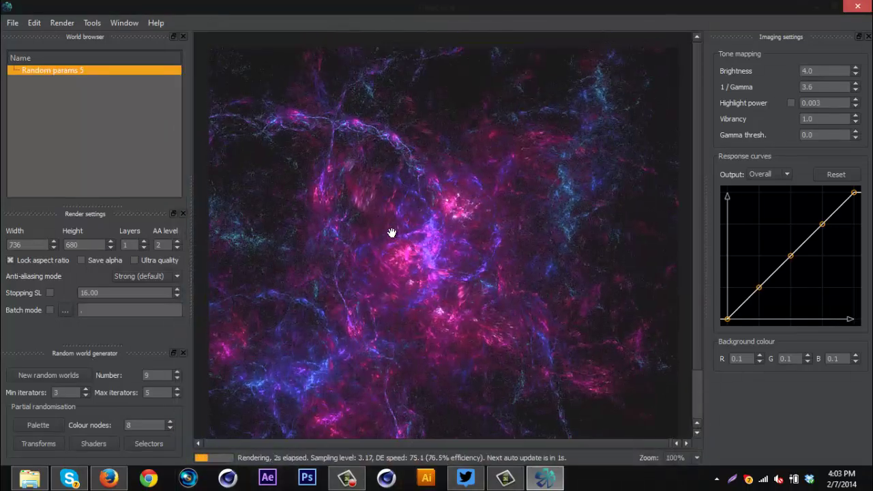
Raise the render width in steps up to 1024
click(53, 241)
click(55, 242)
click(53, 241)
click(54, 240)
click(53, 241)
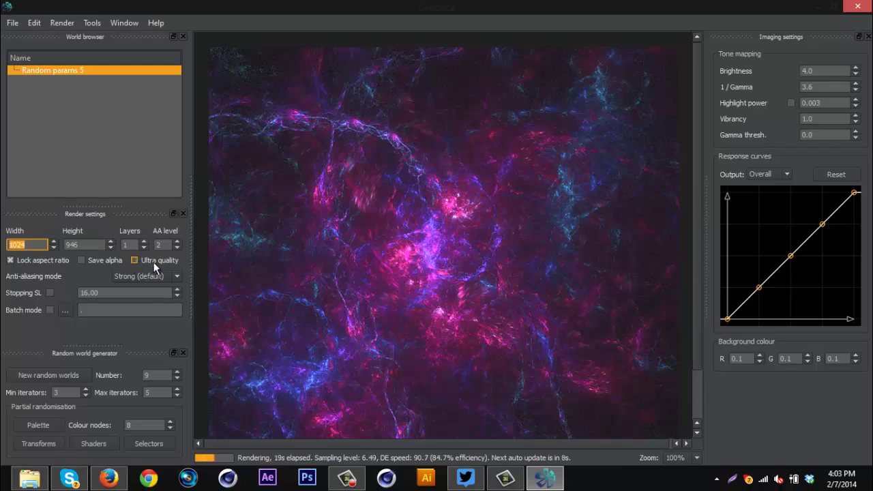
Toggle ultra quality rendering, leave it on, and show the anti-aliasing mode list
click(136, 259)
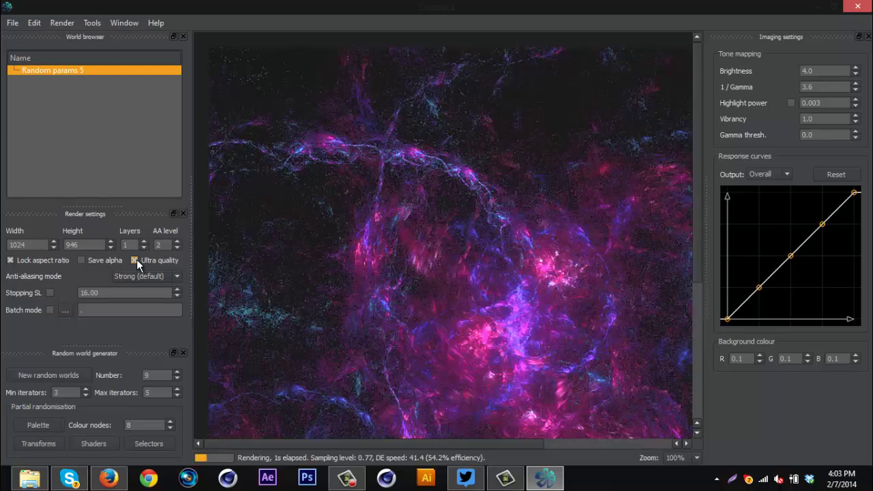
click(135, 260)
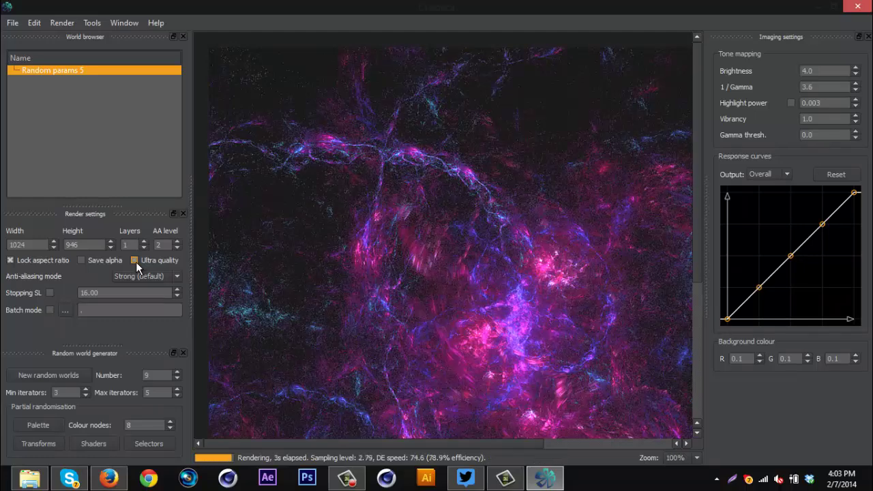
click(135, 260)
click(135, 260)
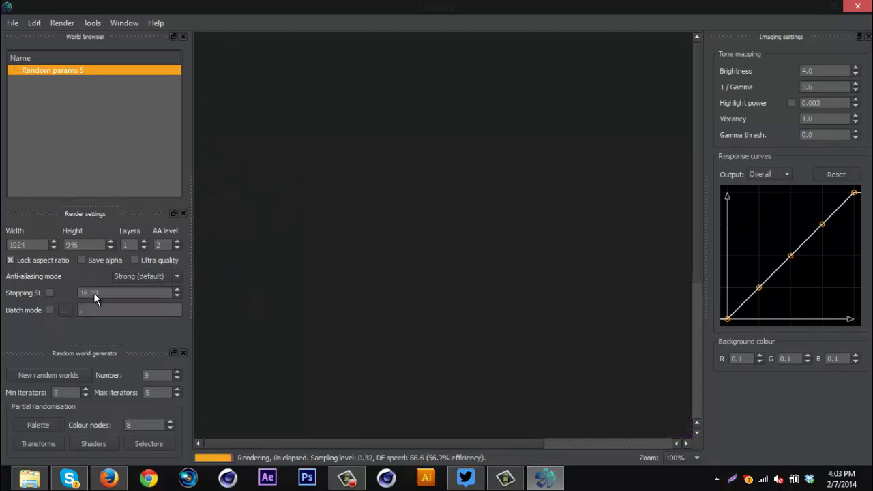
click(134, 261)
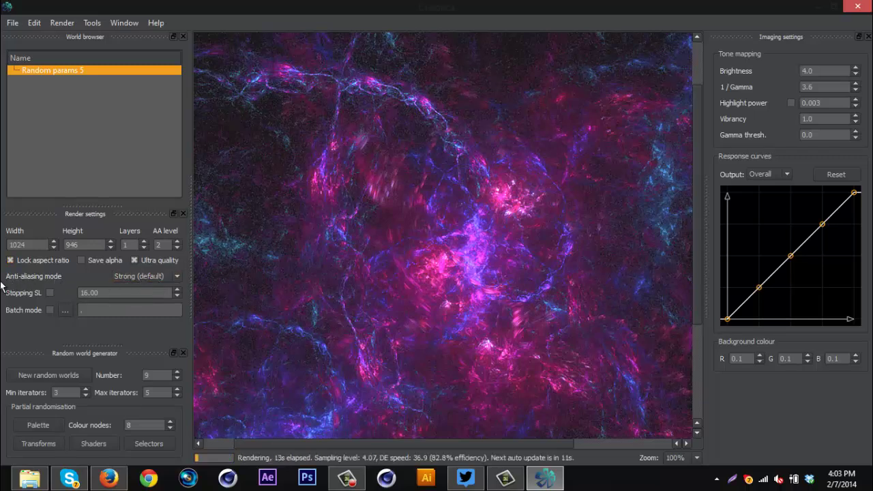
click(170, 276)
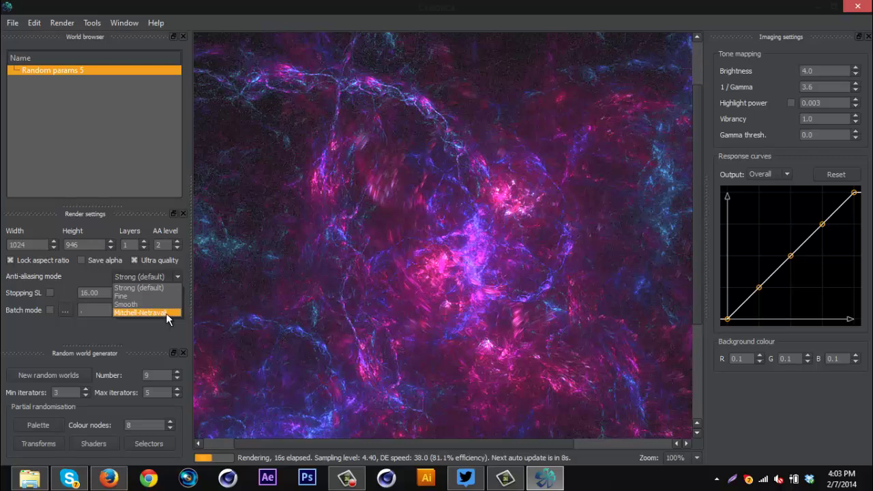
Use Mitchell-Netravali anti-aliasing with Blur 0.33, Ring 0.33 and filter Width 3.8
click(166, 313)
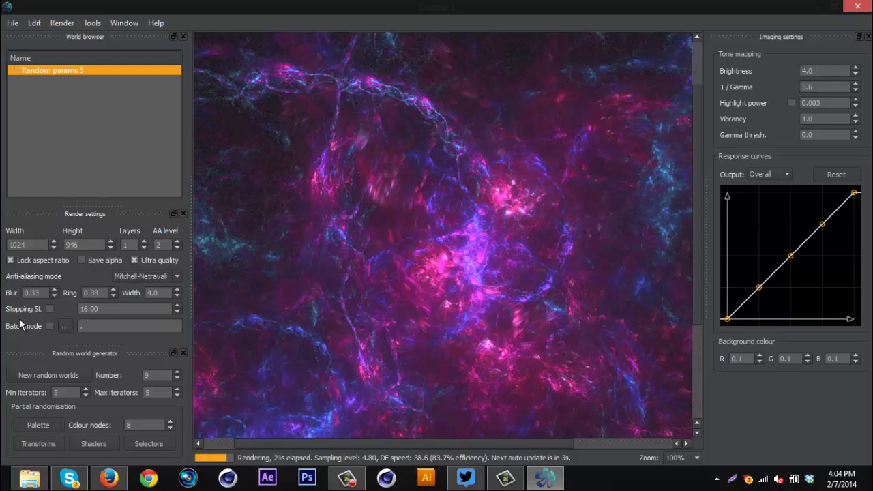
click(55, 294)
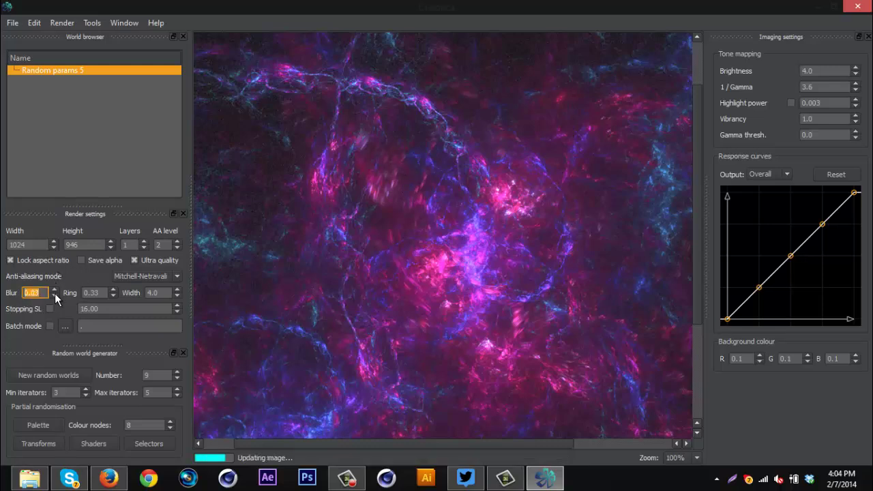
drag(490, 141, 380, 249)
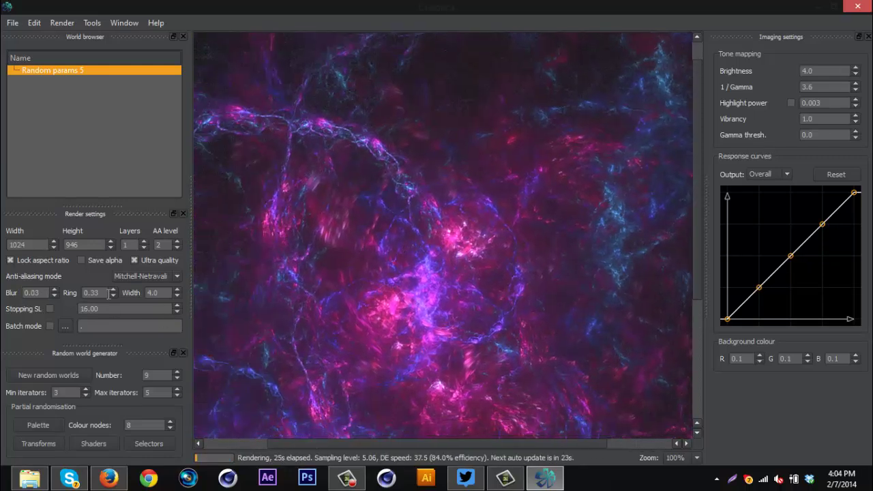
click(113, 296)
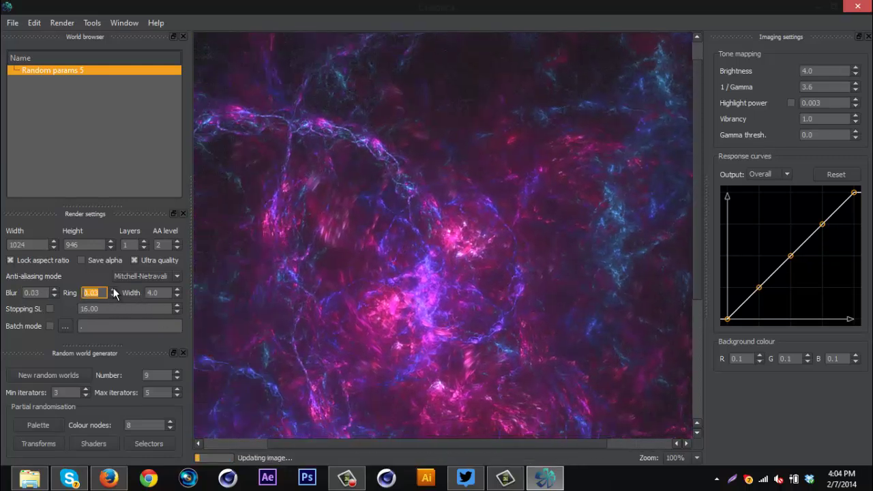
click(113, 289)
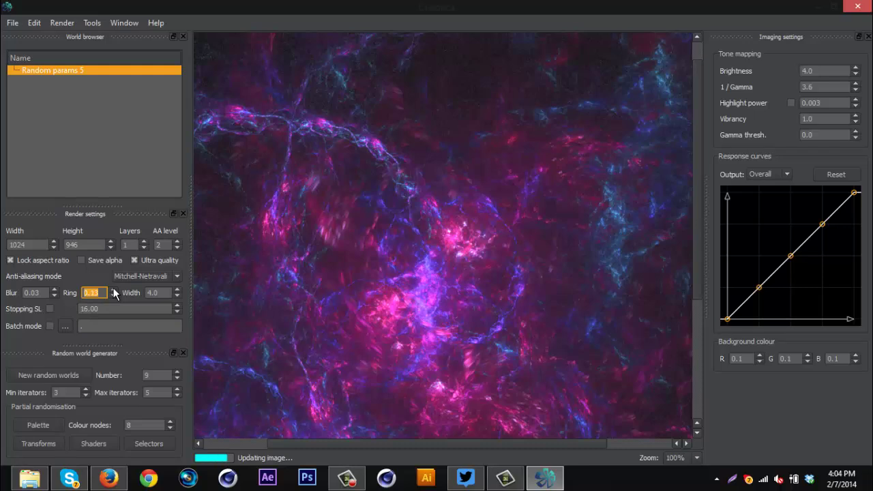
click(176, 296)
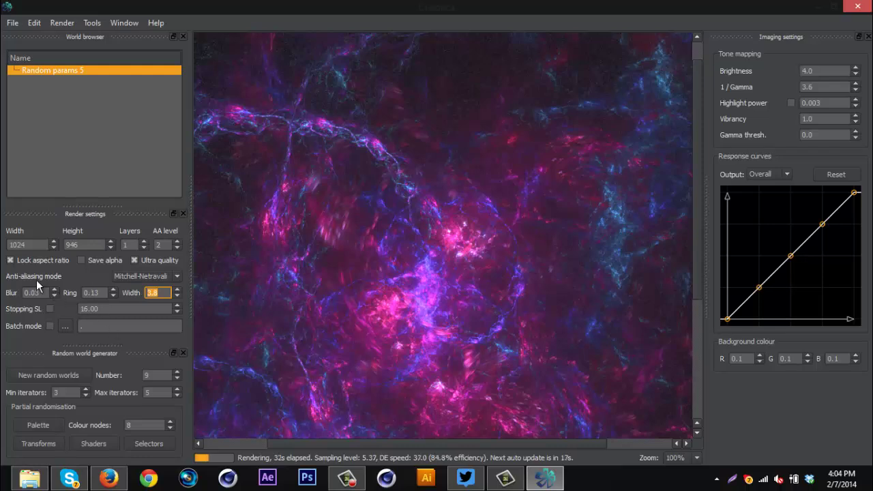
click(54, 290)
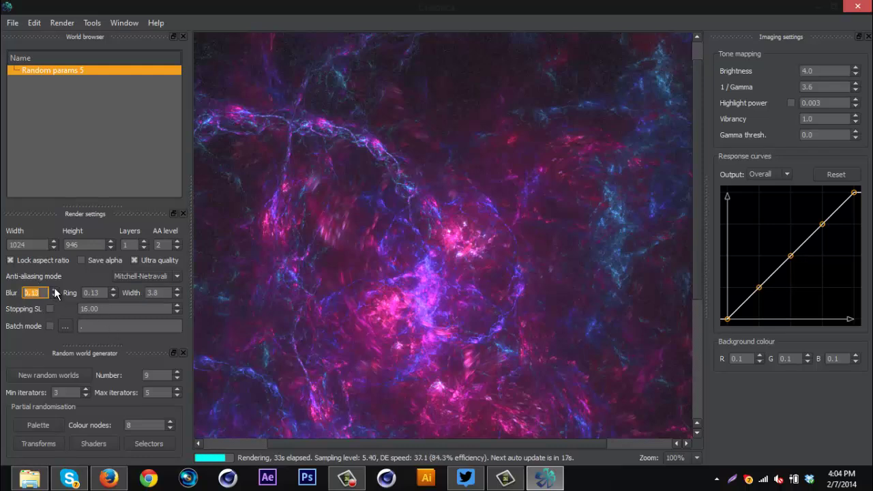
double_click(114, 290)
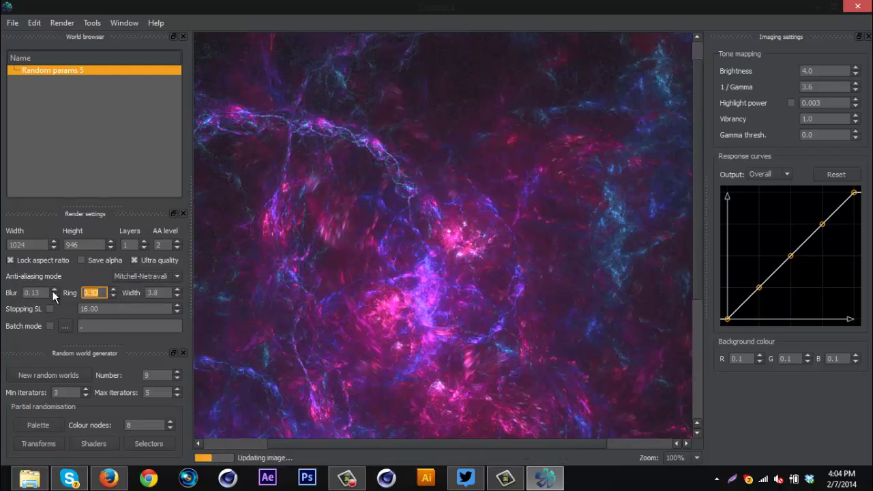
double_click(54, 290)
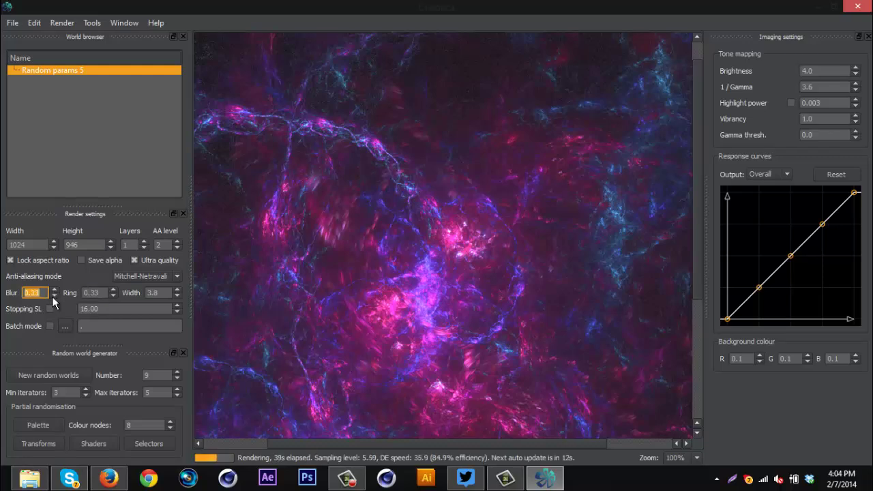
Return Blur to 0.13, then view Qehzy15 from the 2D Fractals folder in Photo Viewer
double_click(53, 295)
click(30, 479)
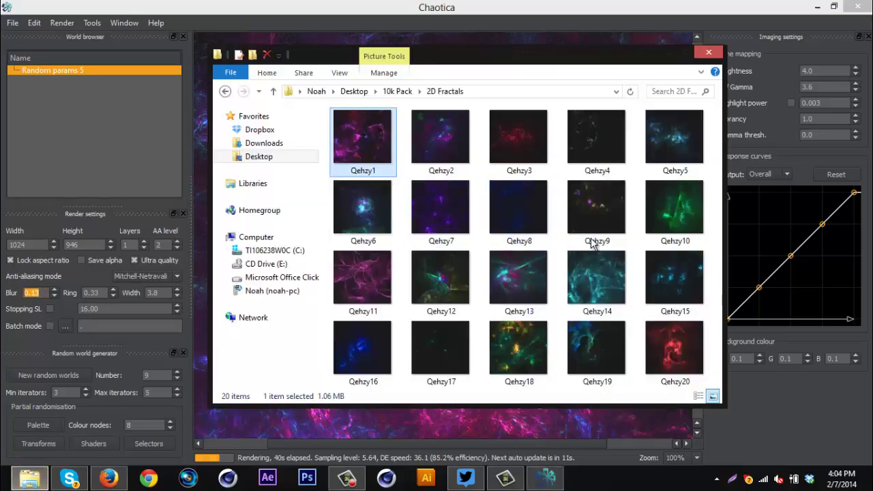
click(676, 276)
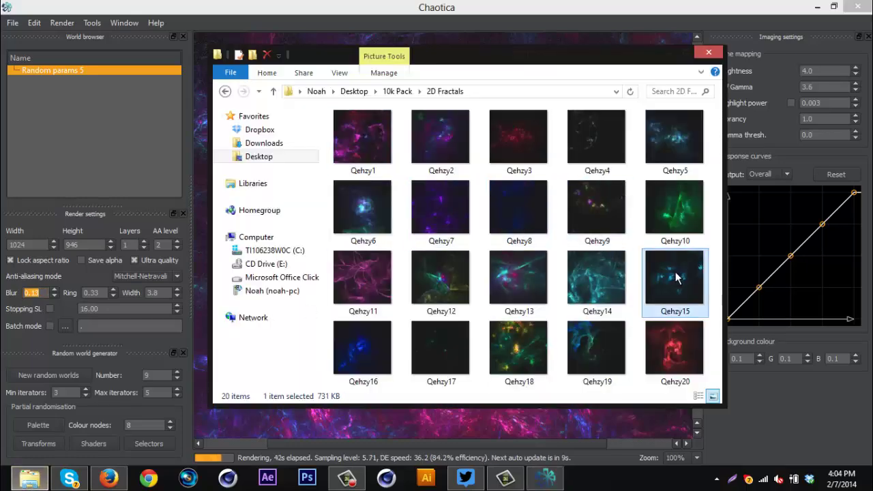
key(Return)
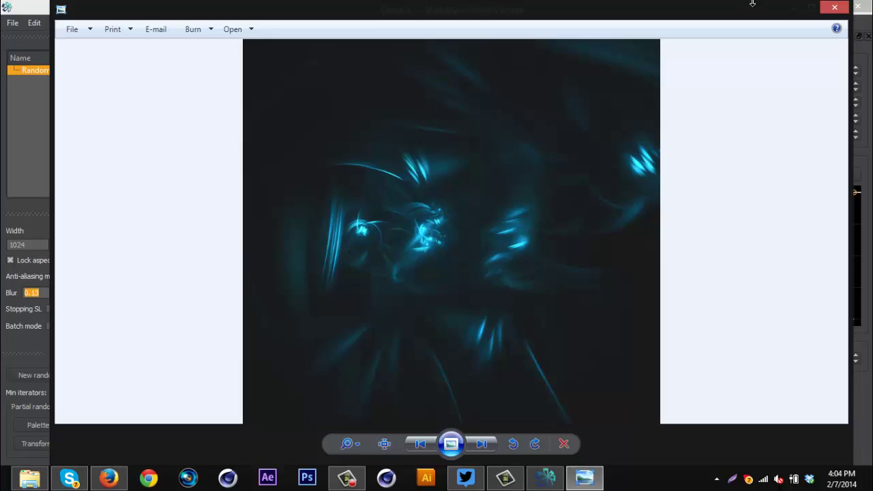
click(835, 7)
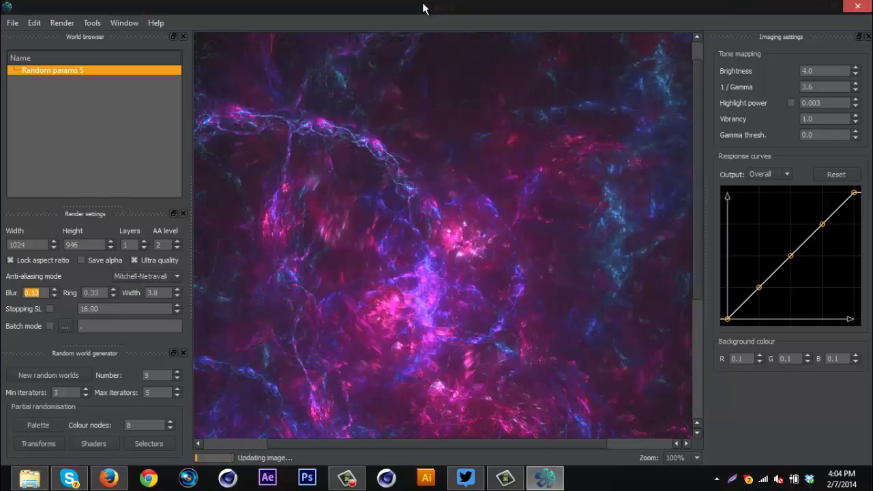
Preview palette, shader and transform variations, then position the selector variations grid
click(422, 3)
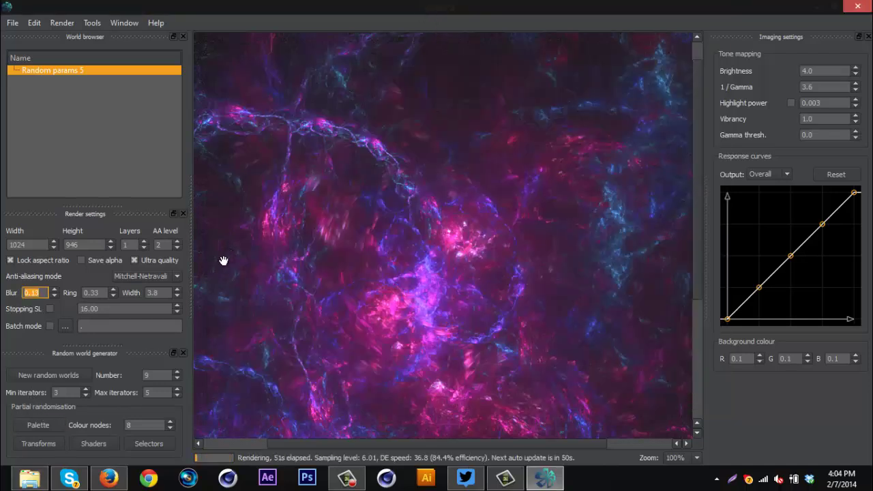
click(38, 424)
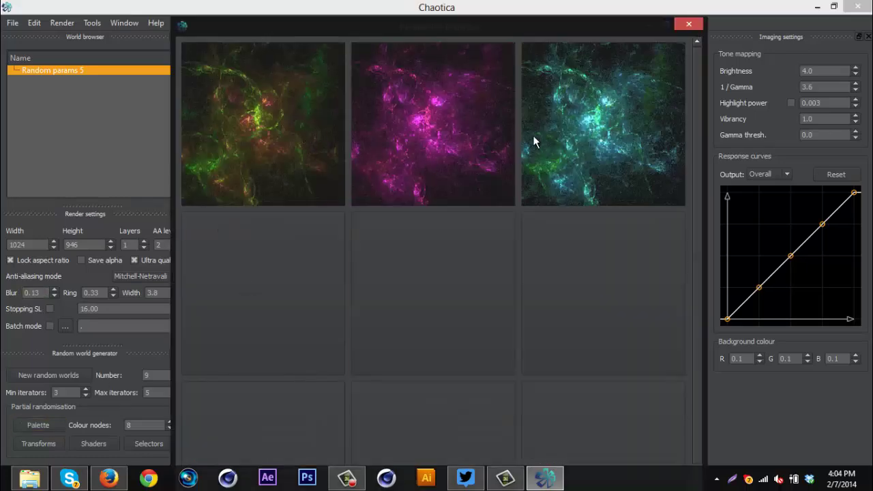
click(689, 24)
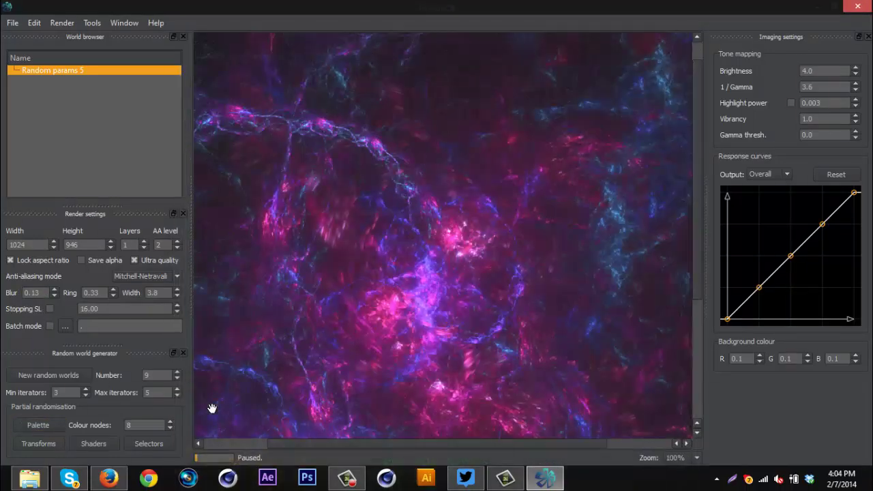
click(94, 444)
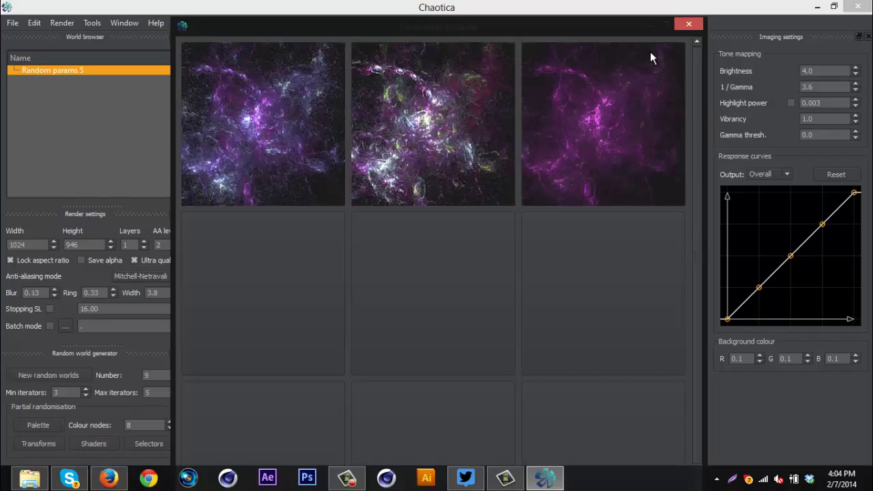
click(689, 24)
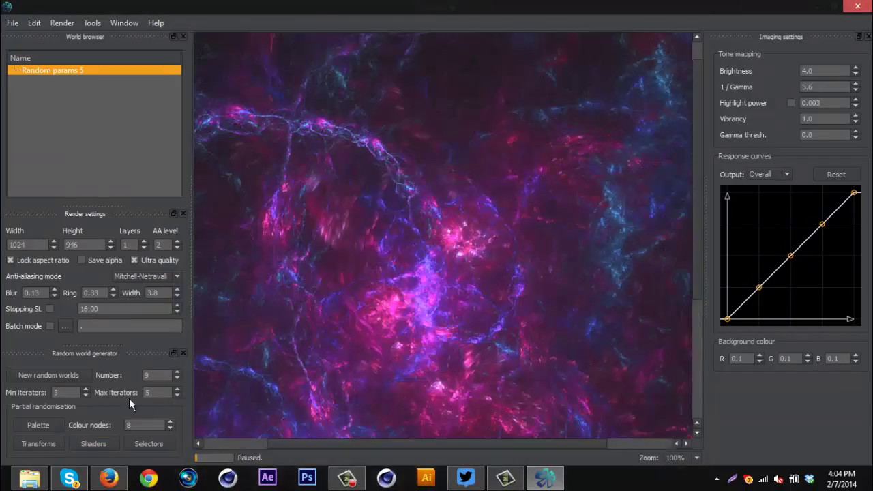
click(38, 444)
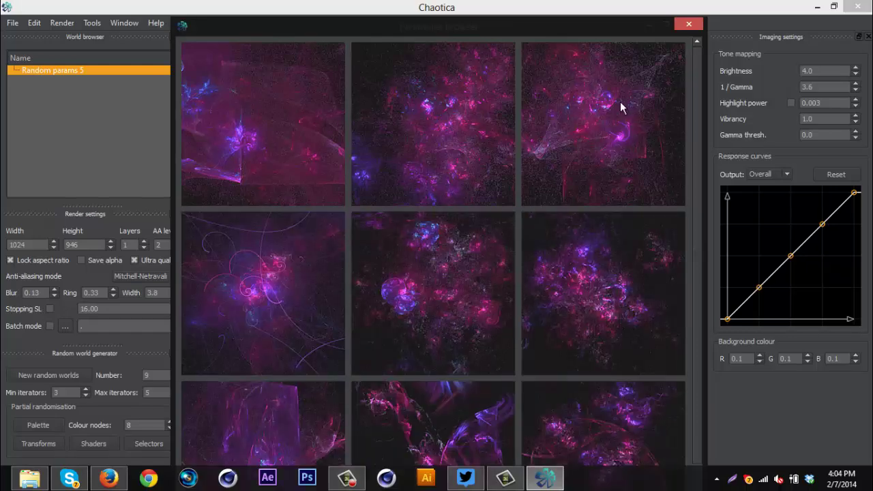
click(687, 25)
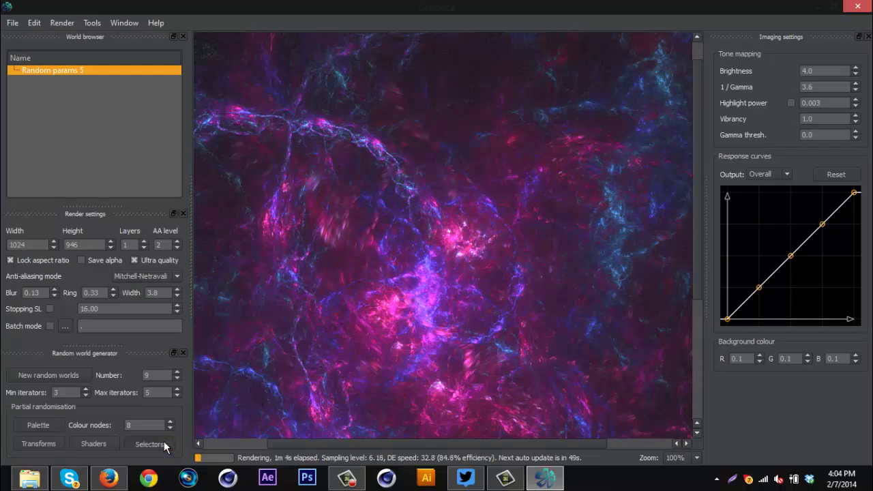
click(164, 442)
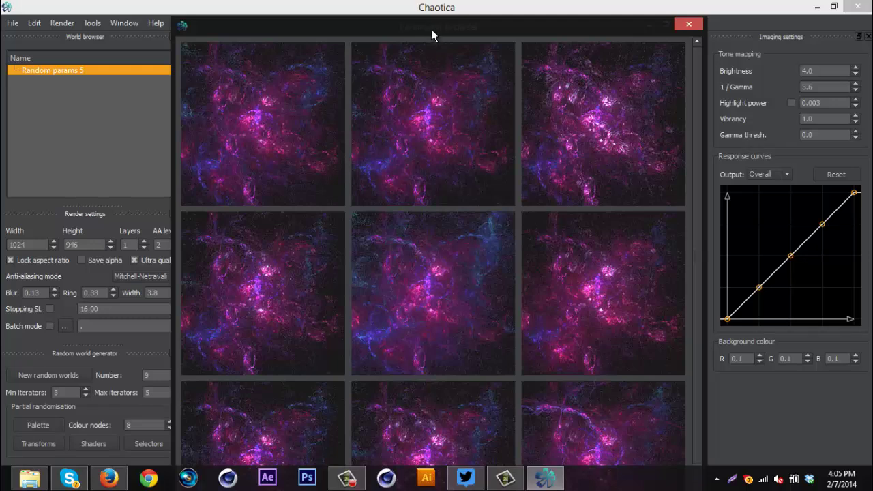
drag(432, 29, 430, 16)
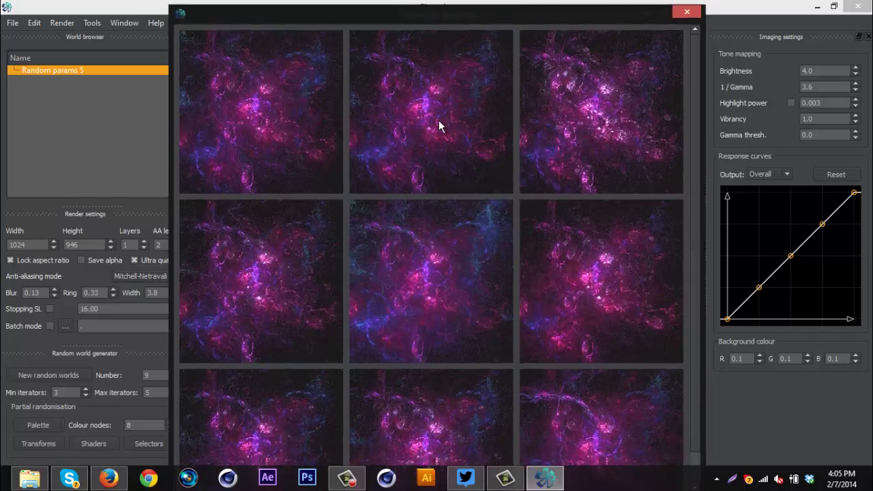
Close the variations browser and lower Brightness to 3.0
click(684, 18)
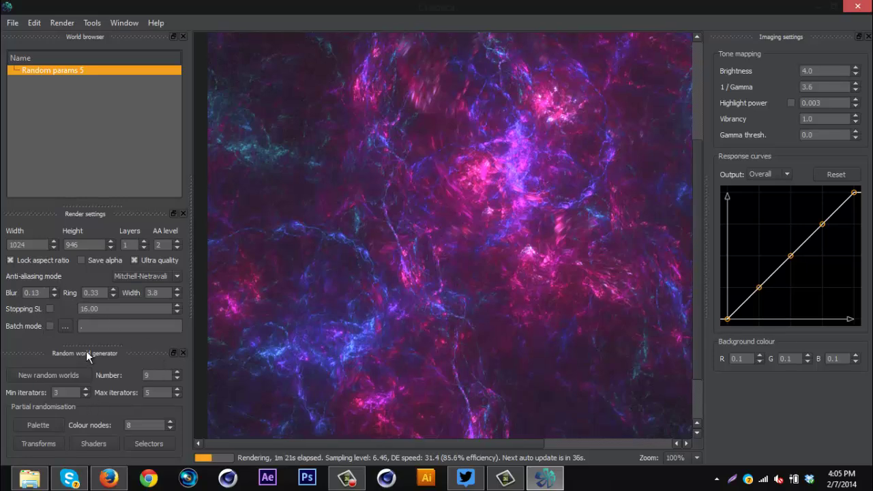
drag(511, 257, 497, 311)
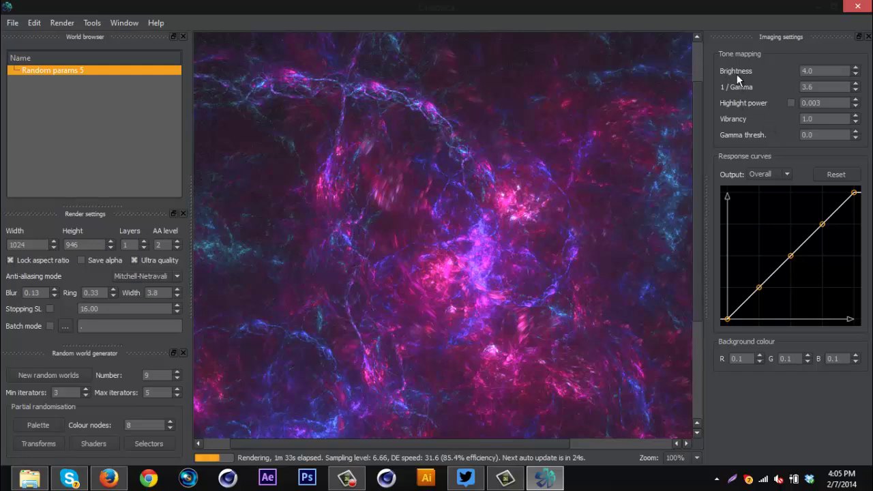
click(855, 75)
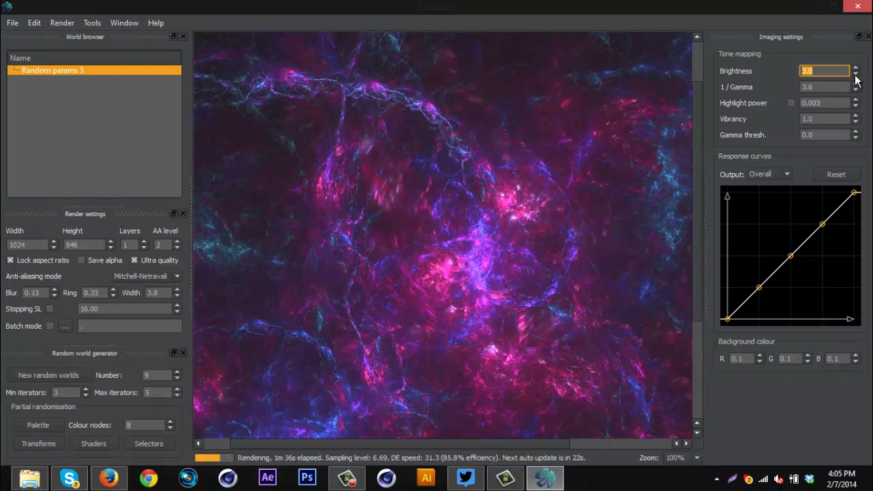
Set 1/Gamma to 2, then raise it to 3 after checking the render
click(856, 91)
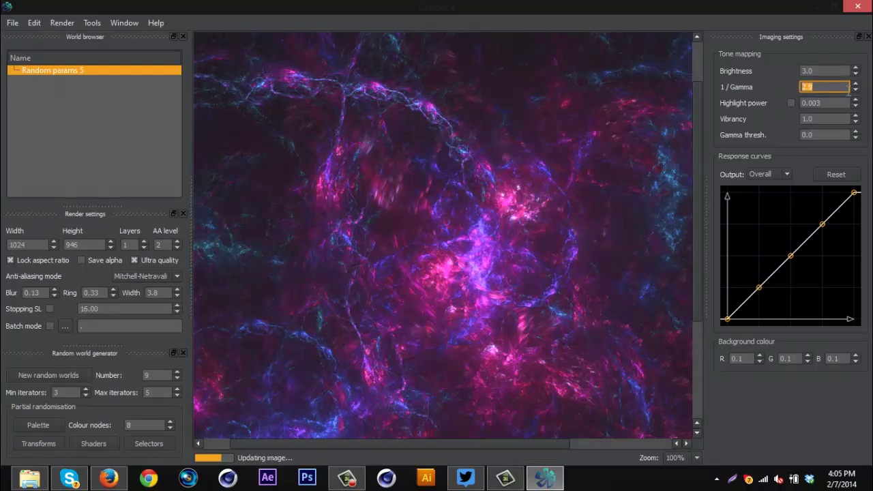
text(2)
key(Return)
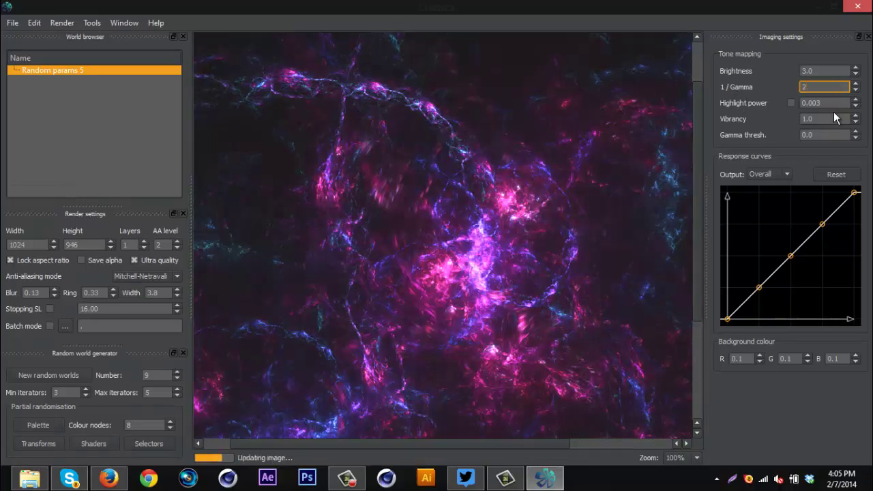
drag(488, 191, 507, 306)
double_click(829, 86)
text(3)
key(Return)
click(830, 103)
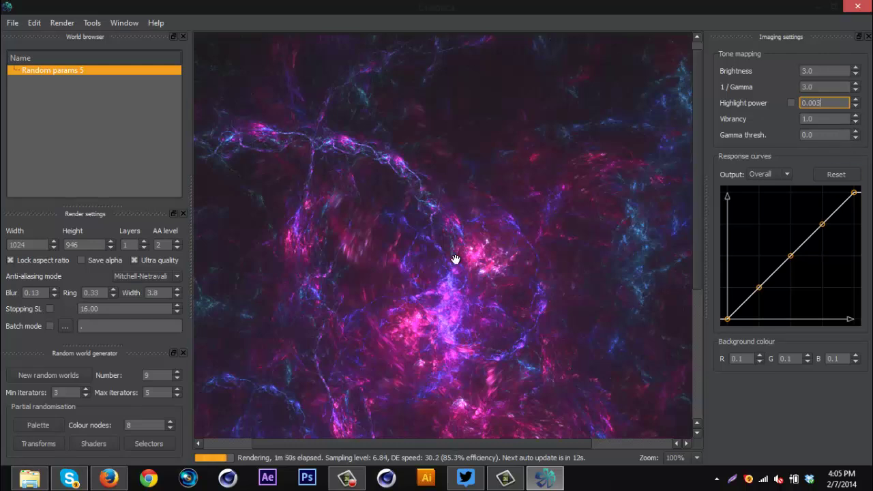
drag(457, 259, 560, 284)
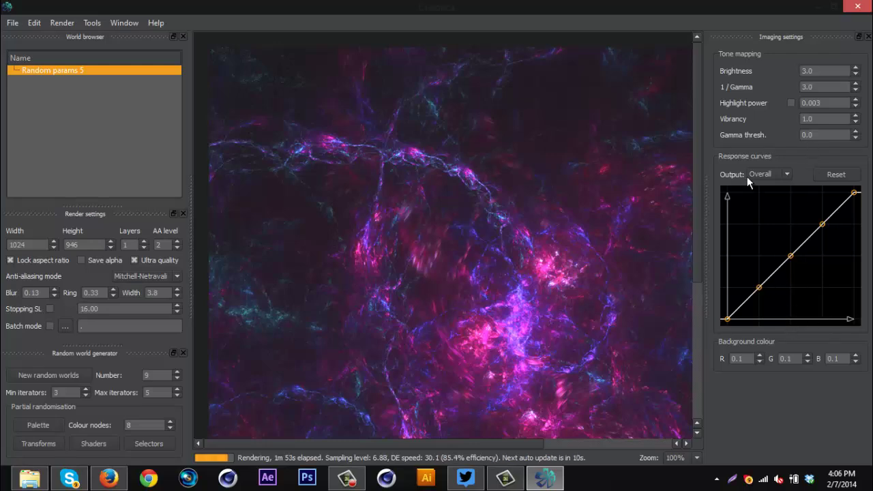
click(788, 175)
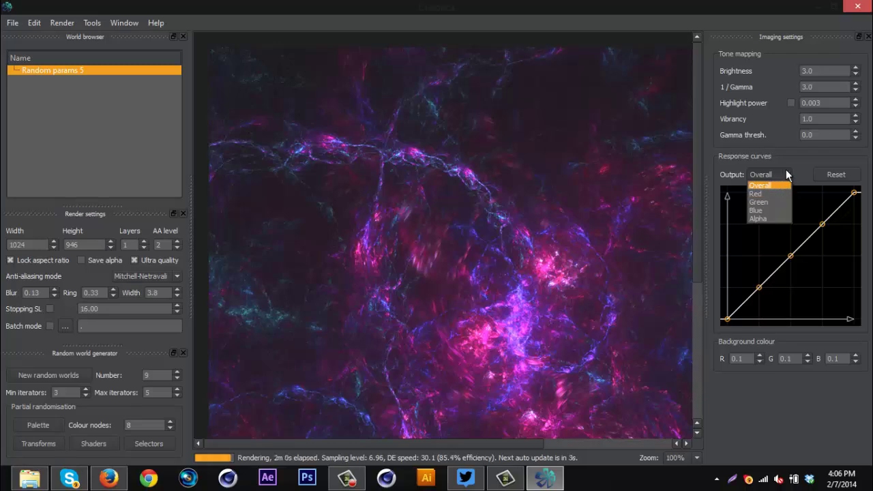
click(785, 176)
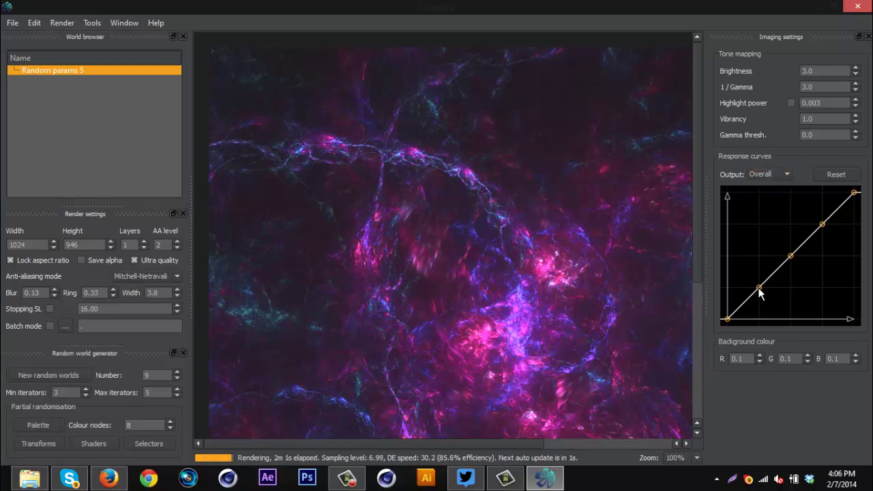
drag(759, 287, 760, 294)
drag(822, 224, 818, 212)
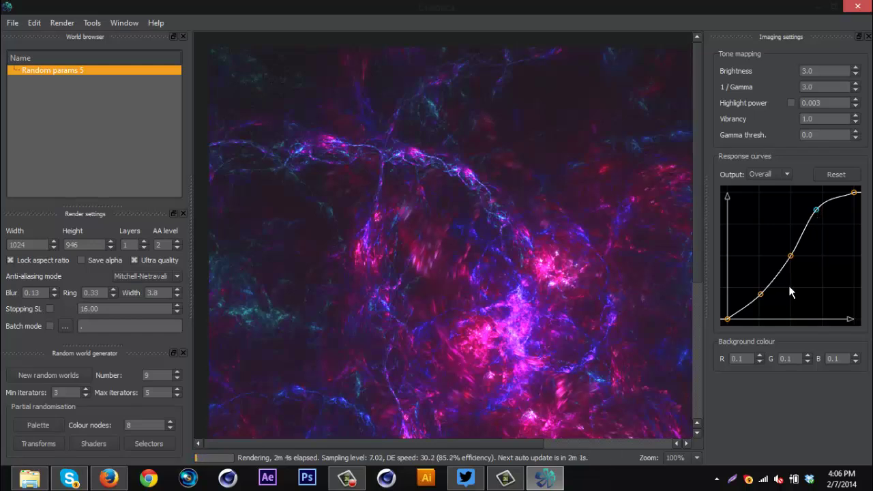
drag(760, 297, 755, 291)
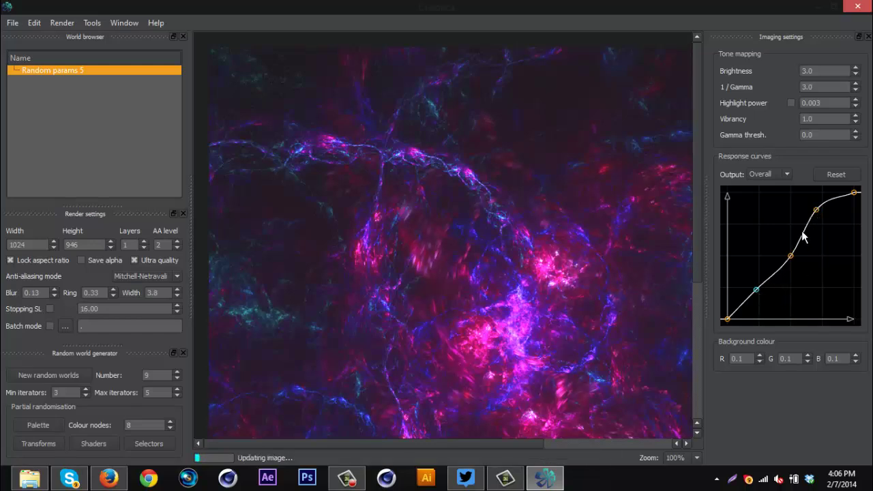
drag(819, 210, 824, 214)
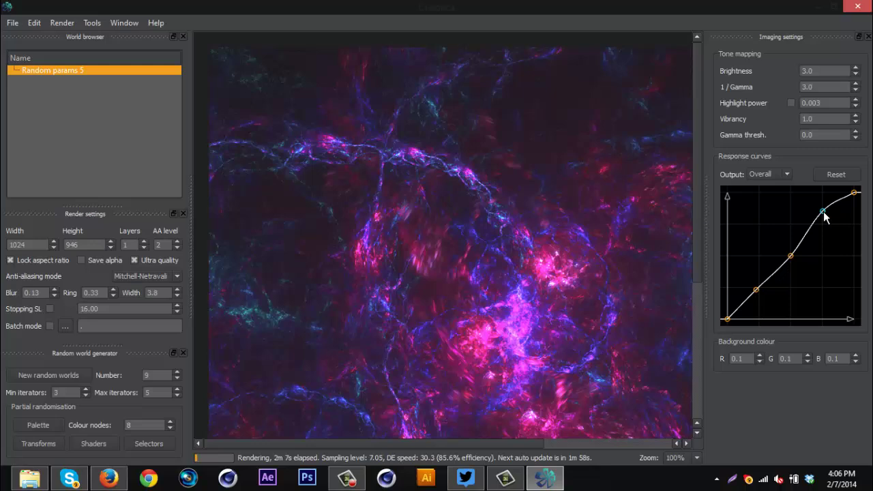
click(836, 174)
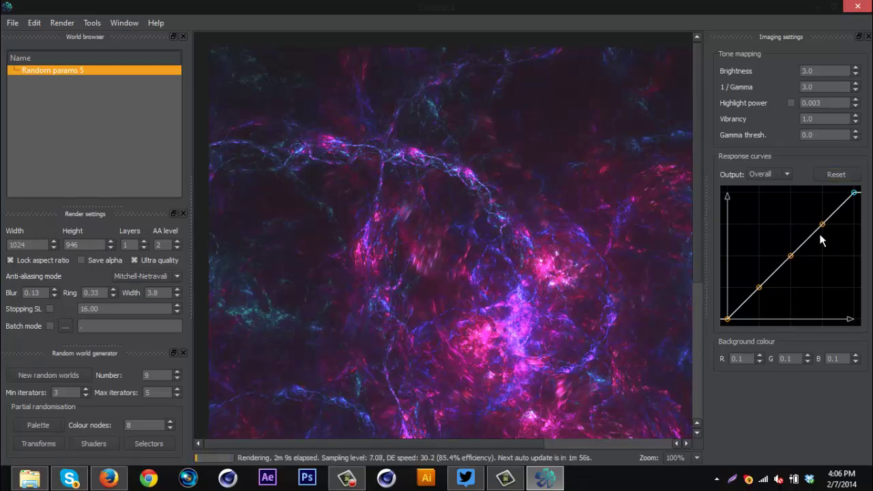
click(760, 355)
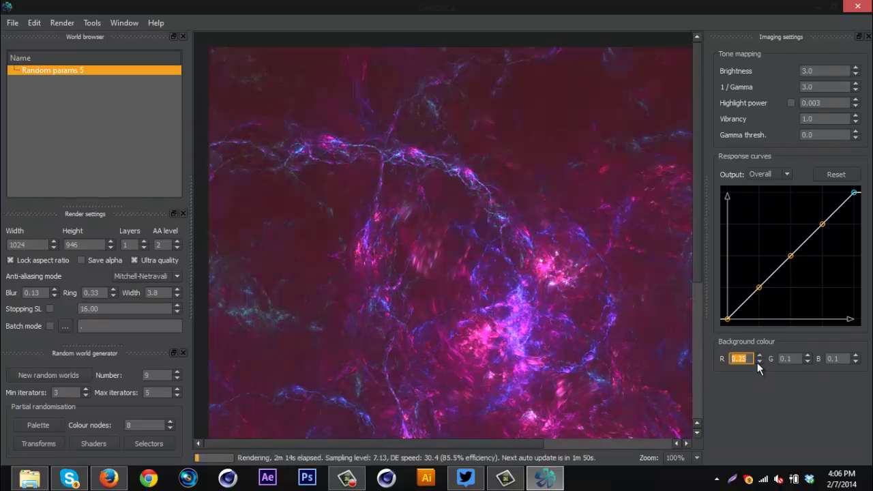
click(758, 362)
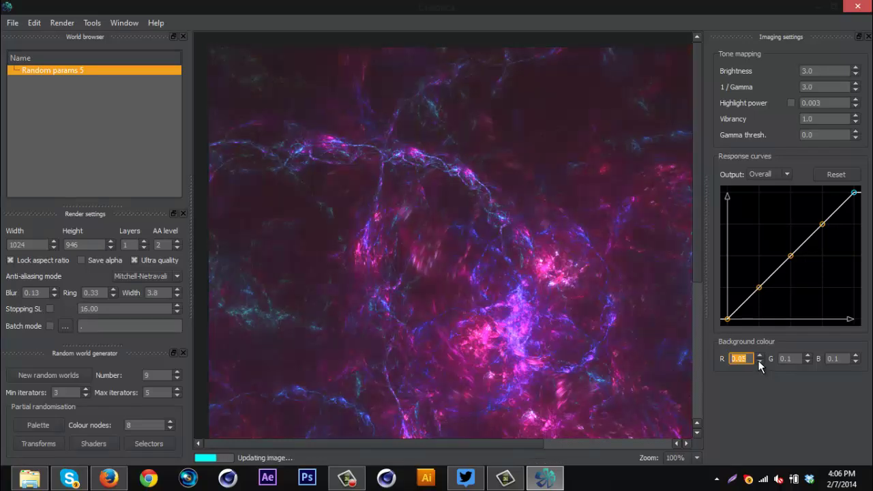
click(758, 360)
text(0.1)
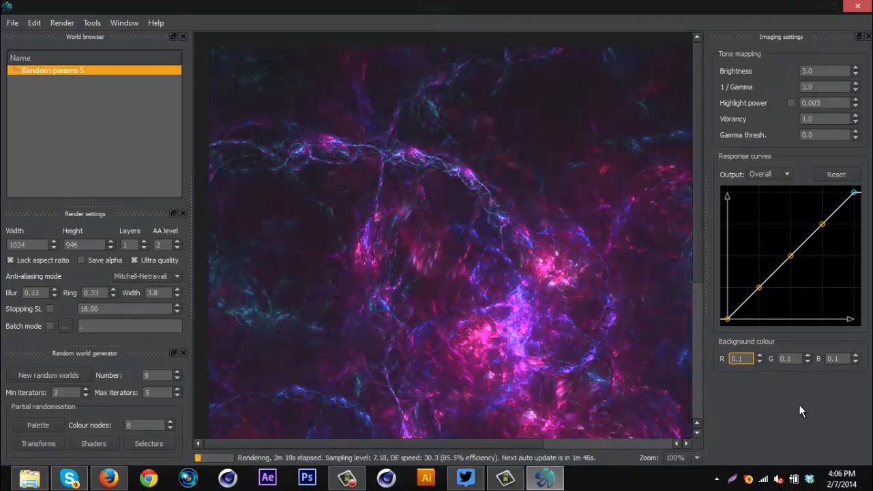
drag(487, 325, 389, 87)
drag(321, 286, 669, 399)
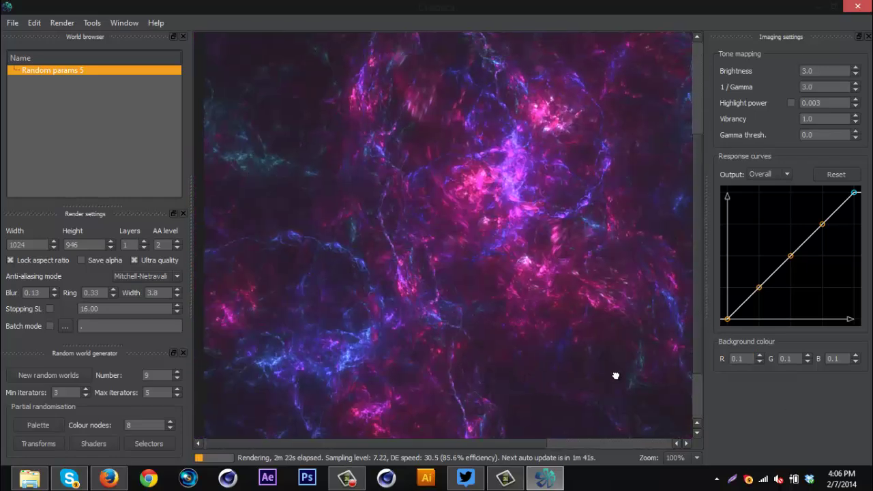
click(346, 479)
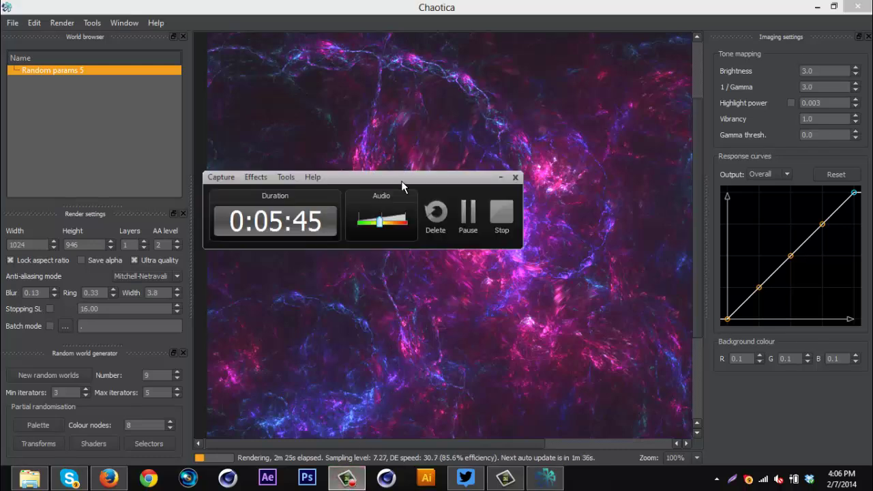
drag(402, 181, 522, 337)
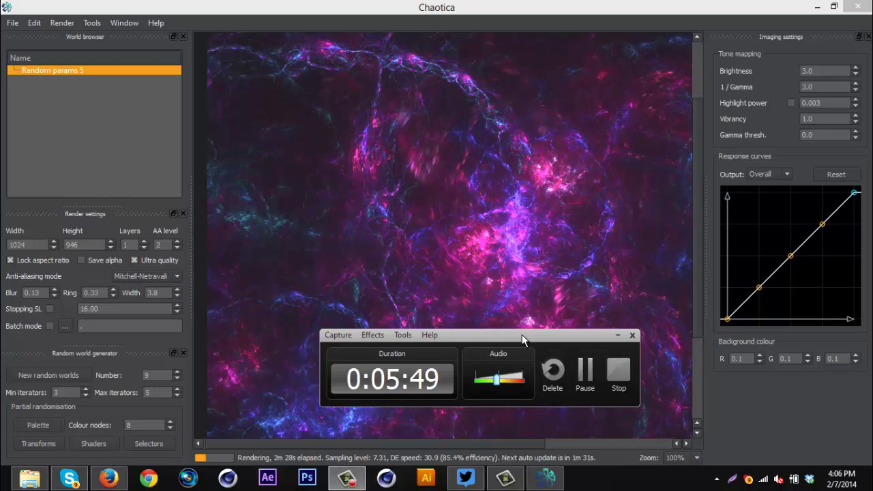